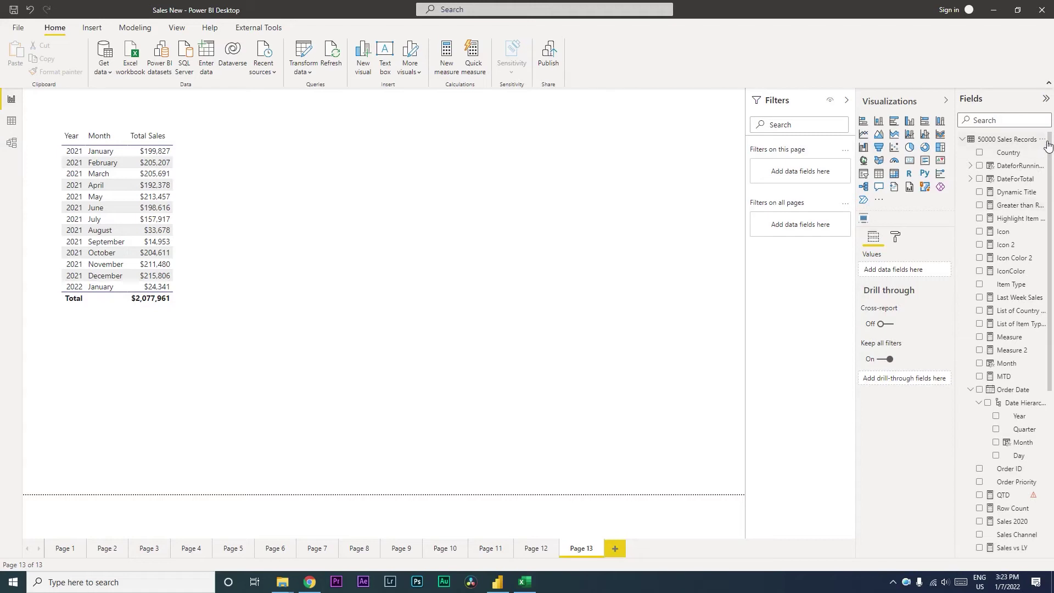
Create the measure Year to Date = TOTALYTD([Total Sales], '50000 Sales Records'[Order Date]).
{"action": "left_click", "coordinate": [1042, 139]}
{"action": "key", "text": "Escape"}
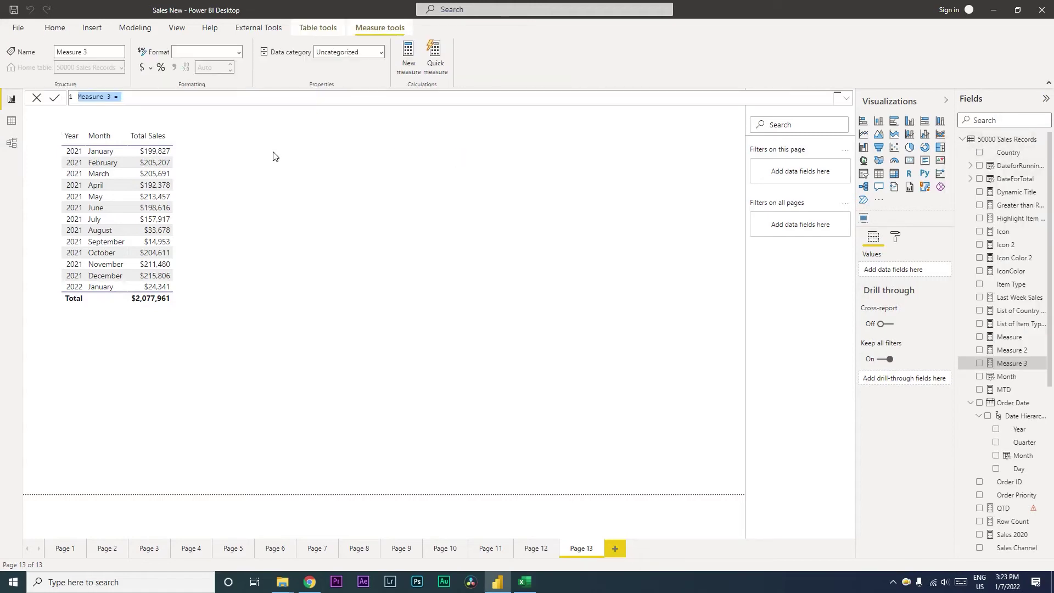
{"action": "type", "text": "Tea to"}
{"action": "key", "text": "BackSpace"}
{"action": "key", "text": "ctrl+a"}
{"action": "type", "text": "Year"}
{"action": "type", "text": " to Date = "}
{"action": "type", "text": "T"}
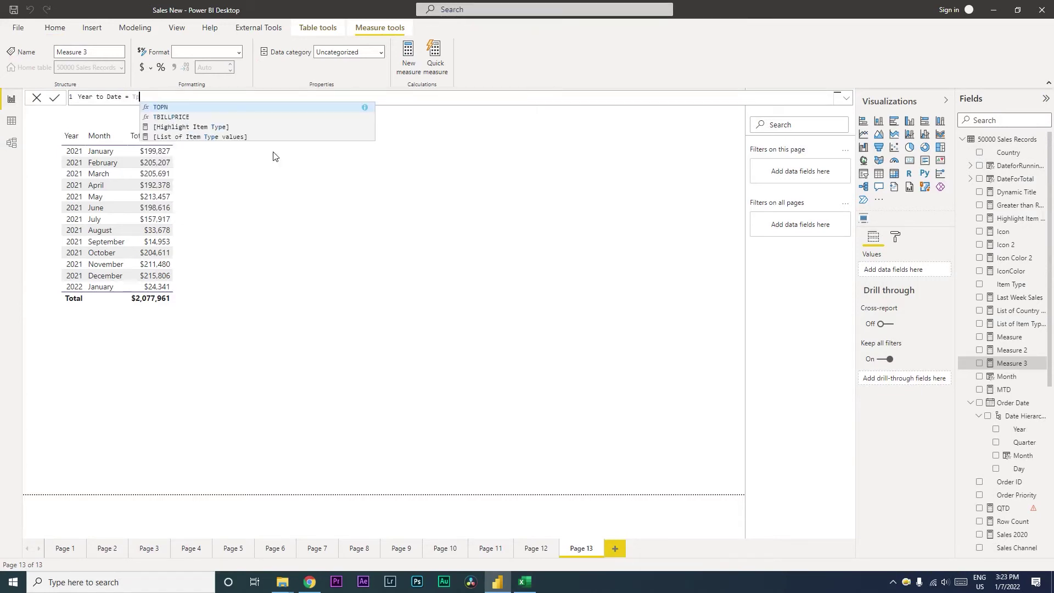
{"action": "type", "text": "otal"}
{"action": "key", "text": "Down"}
{"action": "key", "text": "Down"}
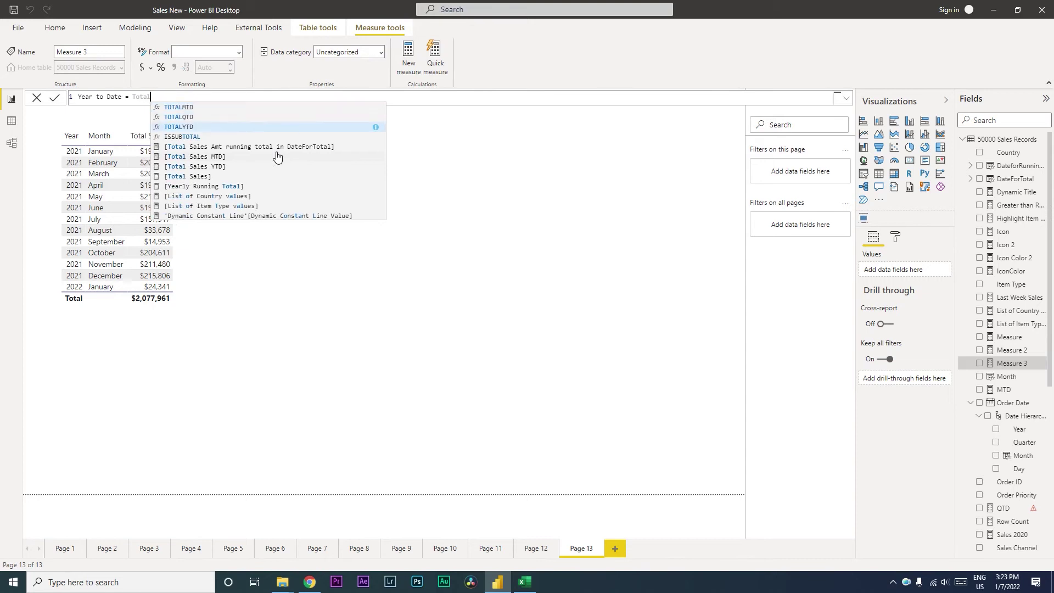
{"action": "key", "text": "Tab"}
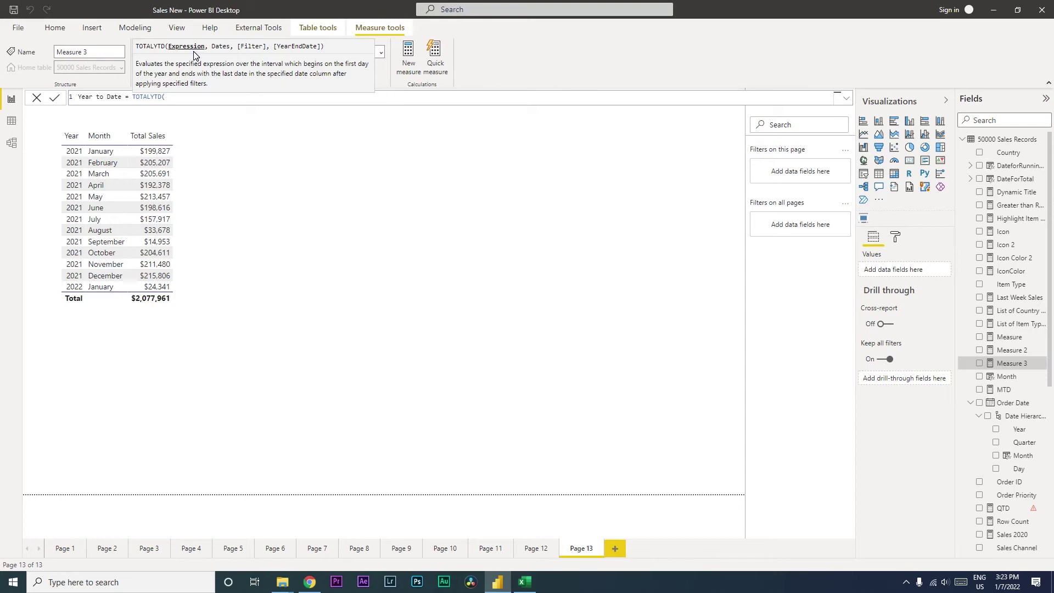
{"action": "type", "text": "tota"}
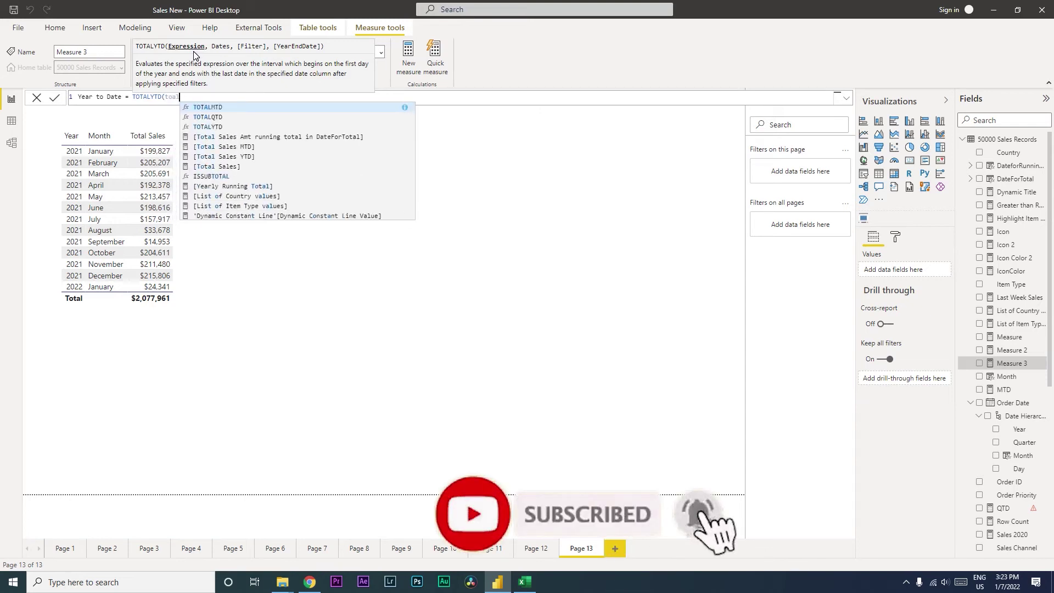
{"action": "key", "text": "Down"}
{"action": "key", "text": "Down"}
{"action": "key", "text": "Down"}
{"action": "key", "text": "Down"}
{"action": "key", "text": "Down"}
{"action": "key", "text": "Down"}
{"action": "key", "text": "Tab"}
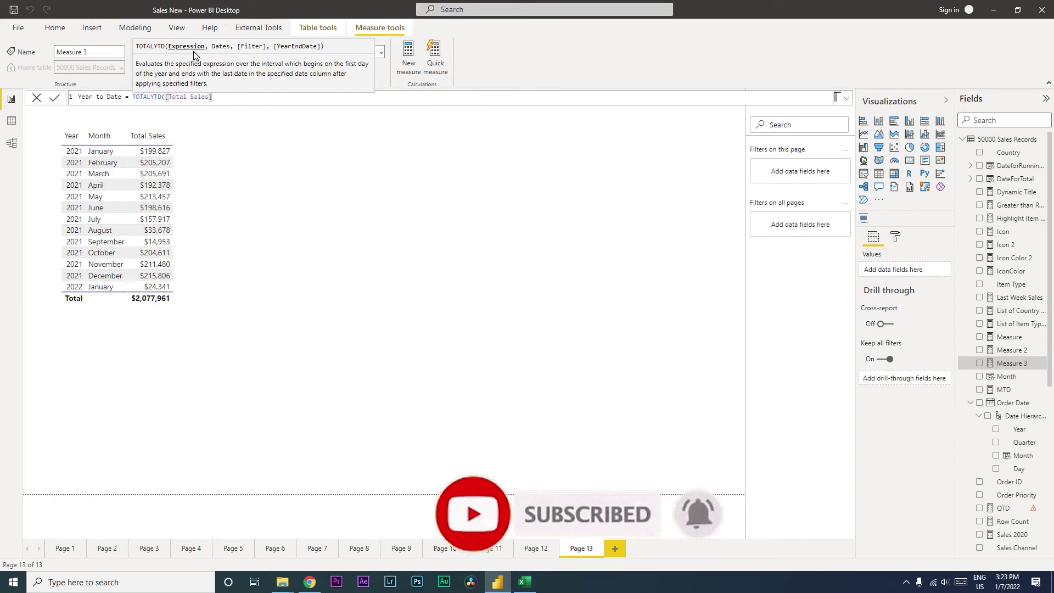
{"action": "type", "text": ","}
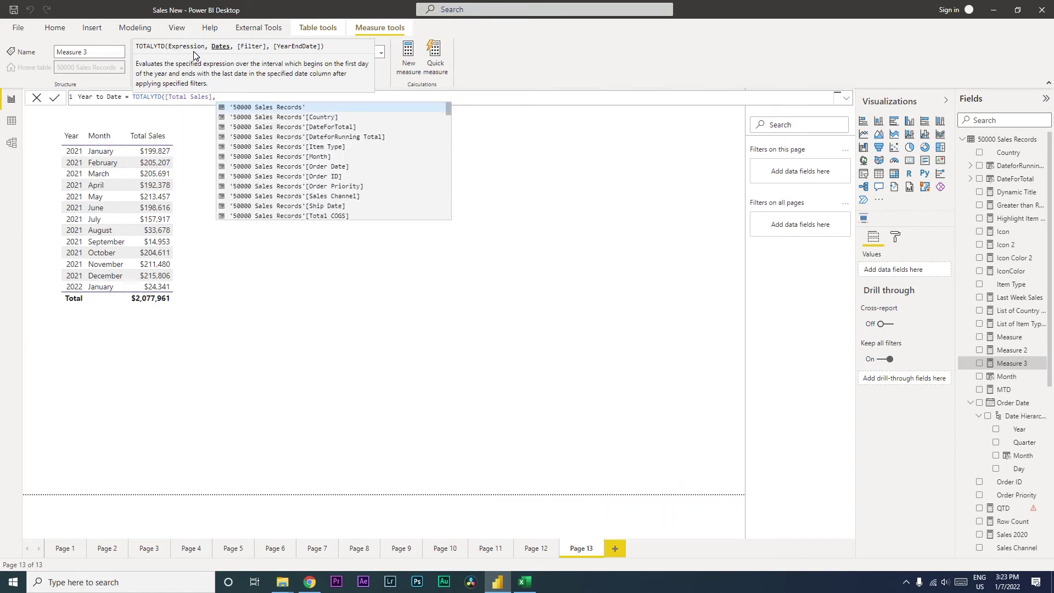
{"action": "type", "text": "order"}
{"action": "key", "text": "Tab"}
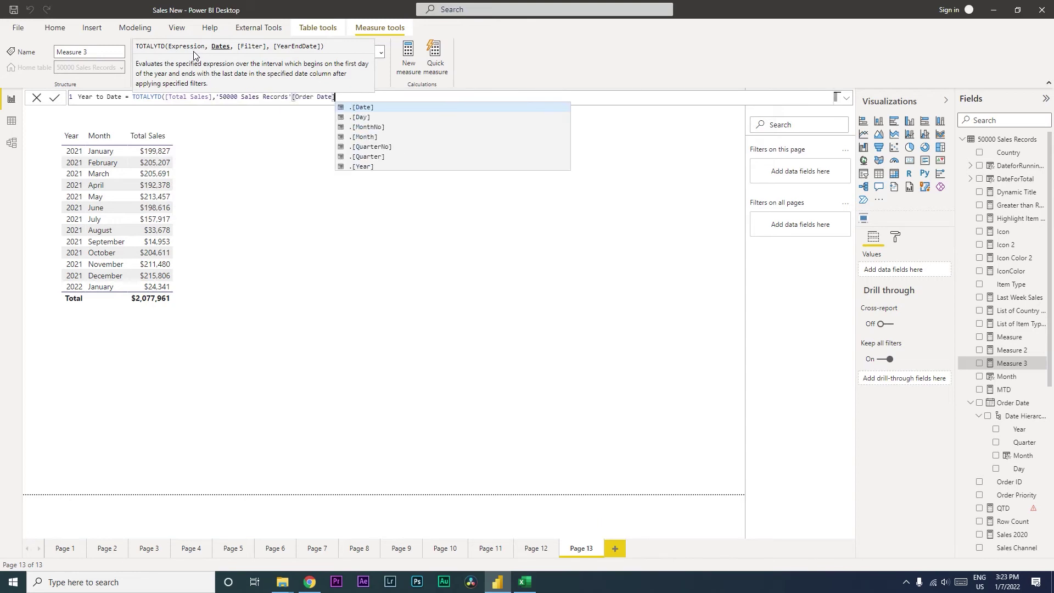
{"action": "type", "text": ")"}
{"action": "key", "text": "Return"}
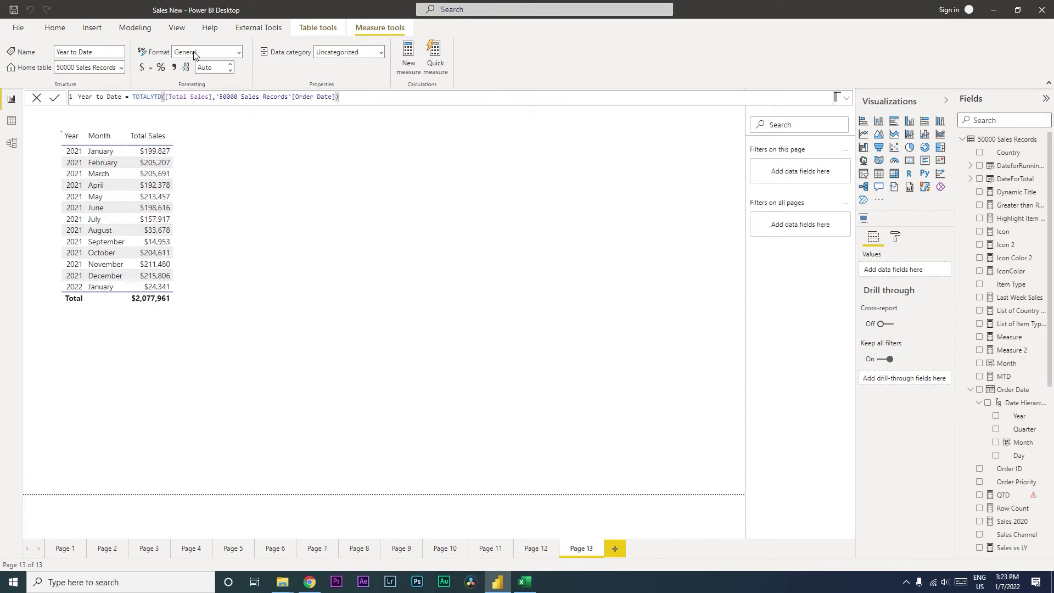
{"action": "left_click", "coordinate": [429, 212]}
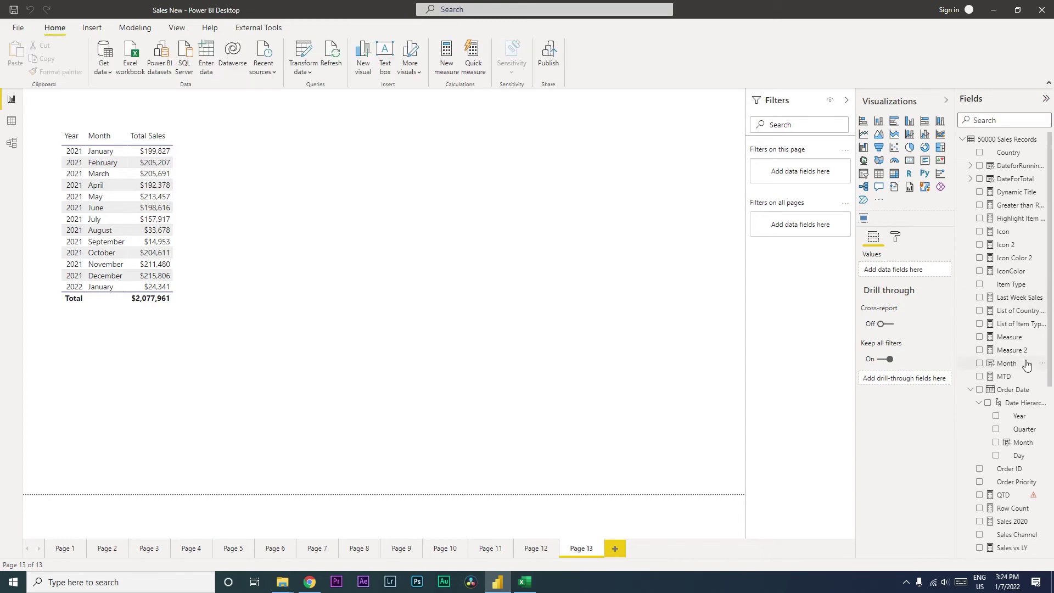
{"action": "scroll", "coordinate": [1026, 364], "scroll_direction": "down", "scroll_amount": 5}
{"action": "scroll", "coordinate": [1028, 513], "scroll_direction": "down", "scroll_amount": 3}
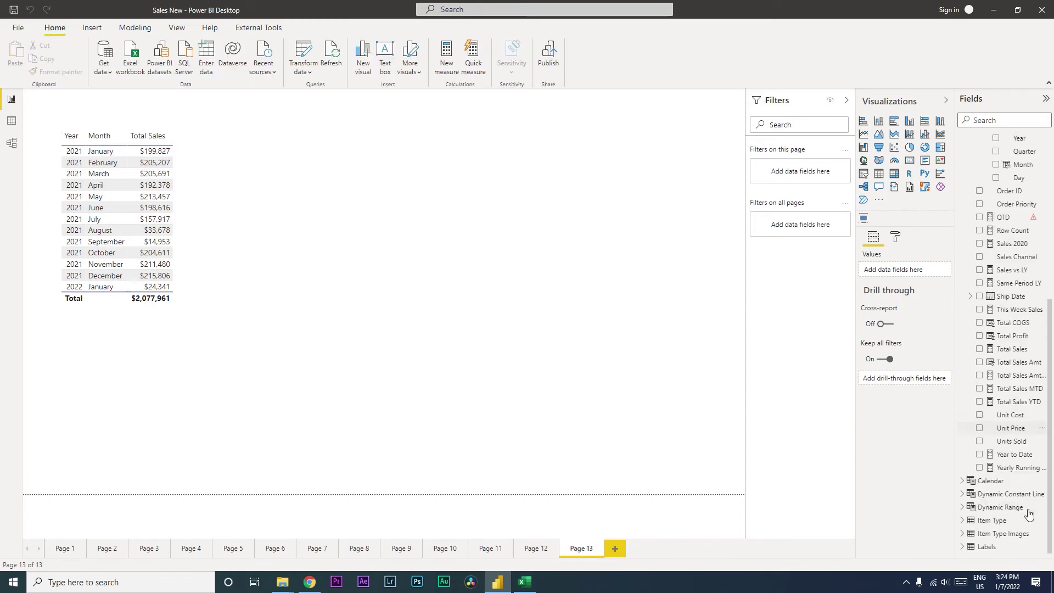
Add Year to Date as a card reading 24.34K, placed and sized beside the sales table.
{"action": "left_click", "coordinate": [988, 455]}
{"action": "left_click_drag", "start_coordinate": [321, 327], "coordinate": [406, 212]}
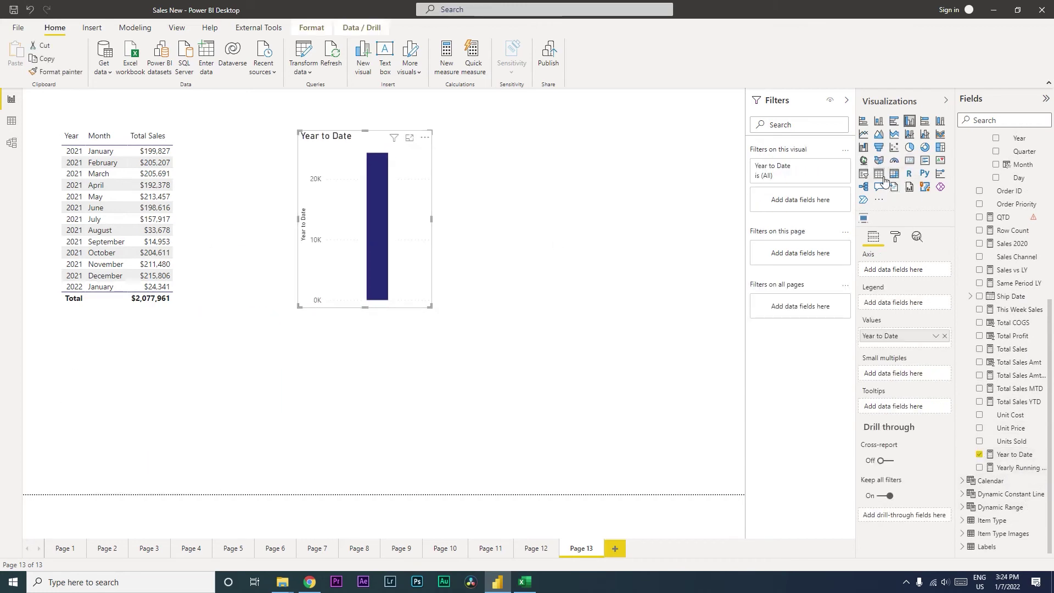
{"action": "left_click", "coordinate": [909, 159]}
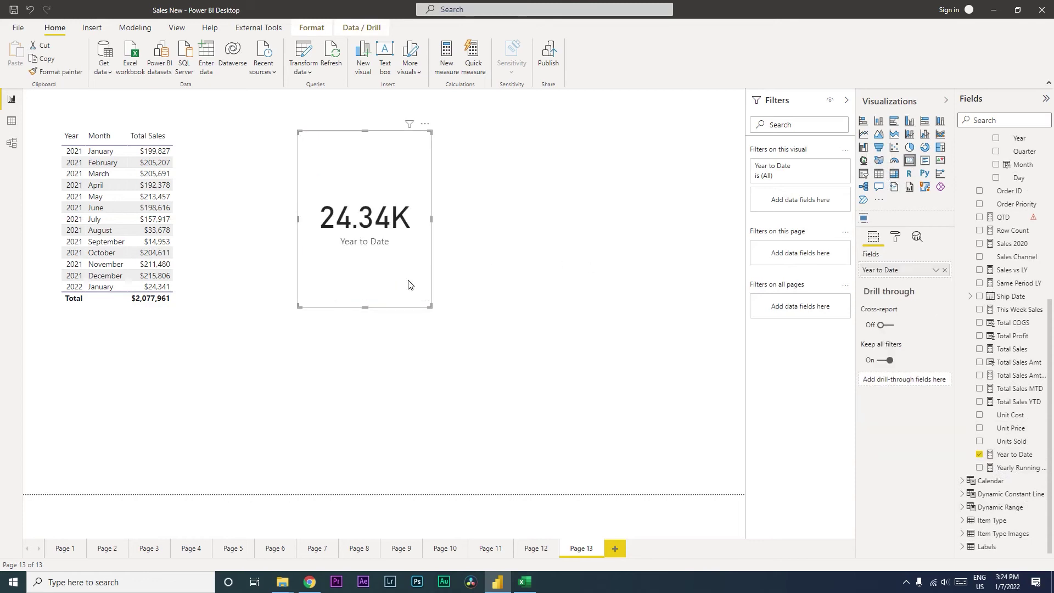
{"action": "mouse_move", "coordinate": [431, 307]}
{"action": "left_mouse_down"}
{"action": "mouse_move", "coordinate": [471, 303]}
{"action": "mouse_move", "coordinate": [443, 292]}
{"action": "mouse_move", "coordinate": [450, 257]}
{"action": "left_mouse_up"}
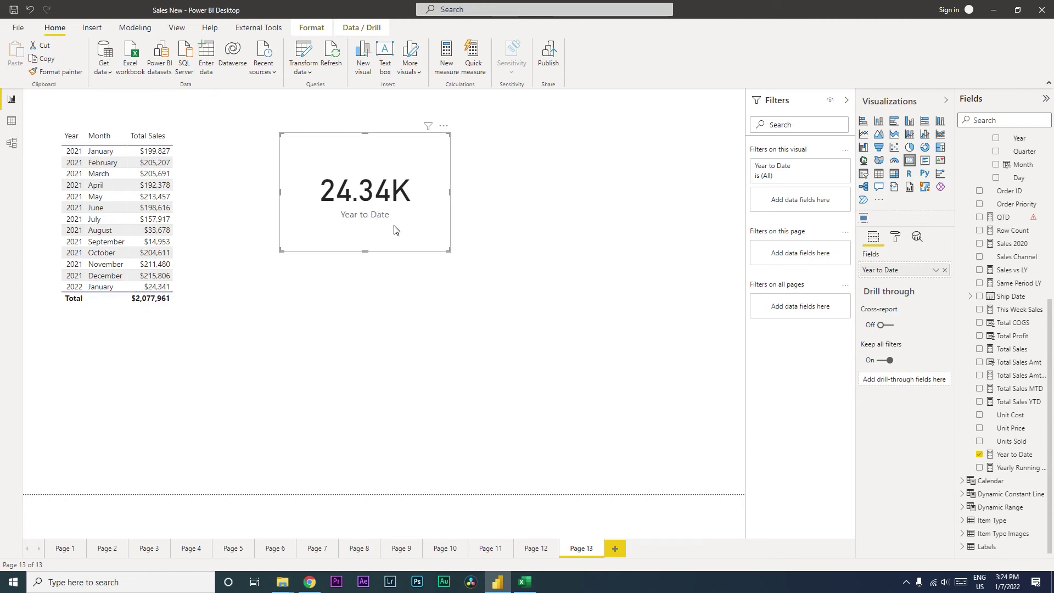
{"action": "left_click_drag", "start_coordinate": [398, 230], "coordinate": [398, 247]}
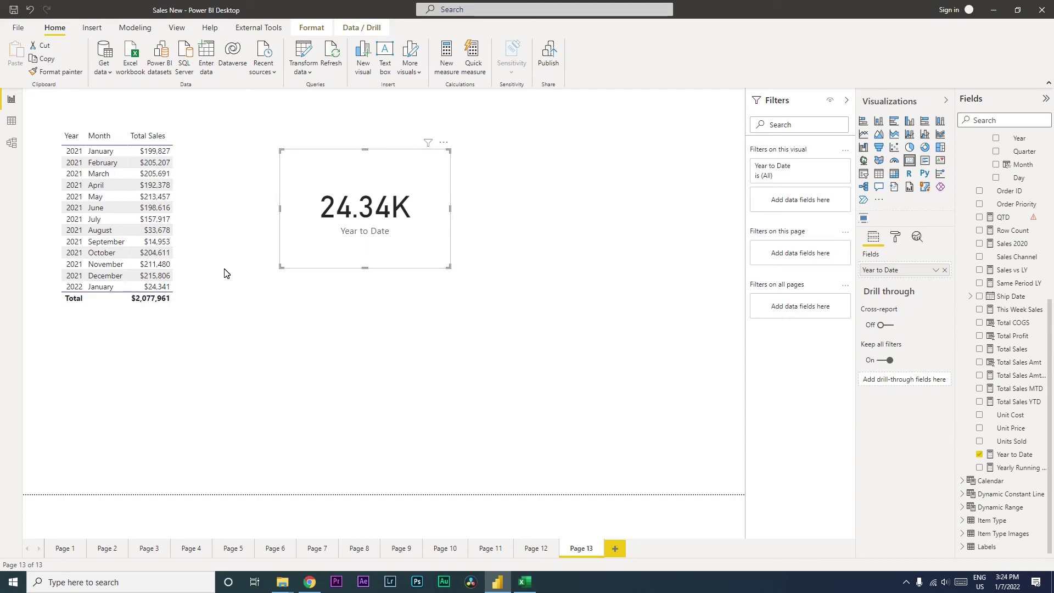
{"action": "mouse_move", "coordinate": [157, 192]}
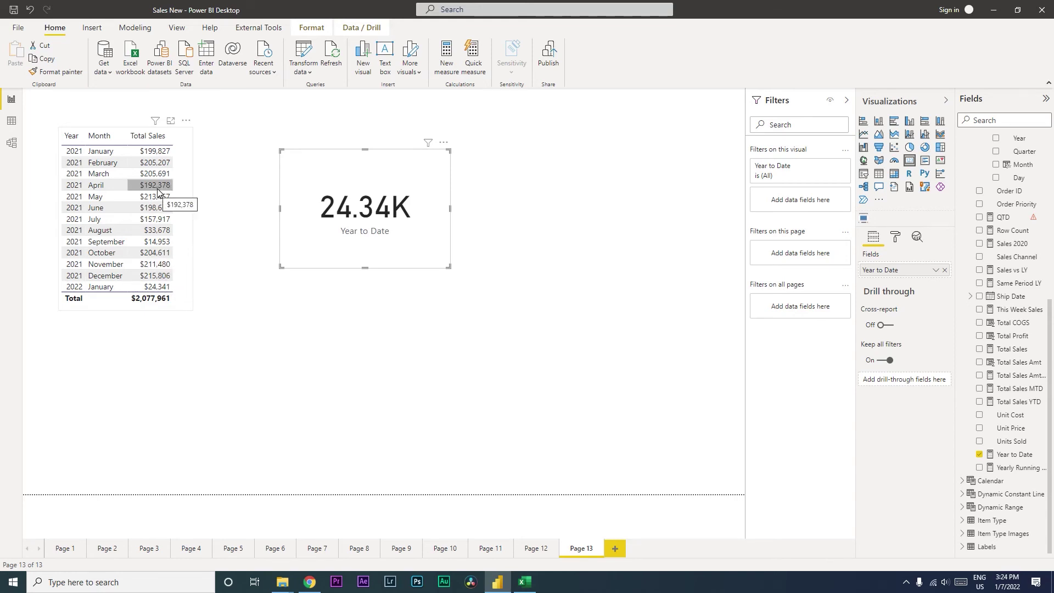
Add a "03/31" year-end argument to the Year to Date TOTALYTD formula.
{"action": "left_click", "coordinate": [1009, 458]}
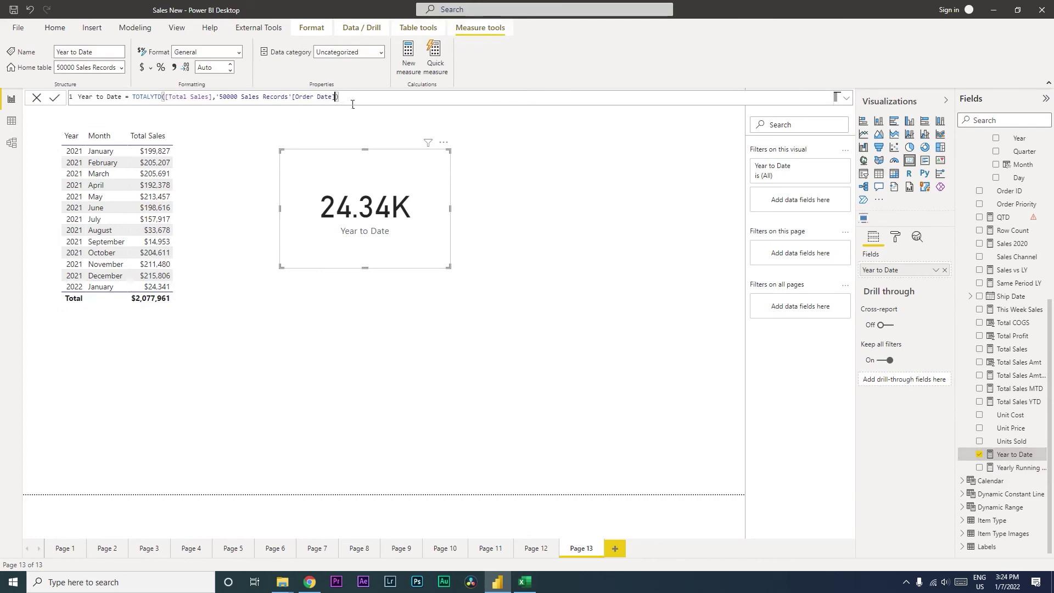
{"action": "type", "text": ","}
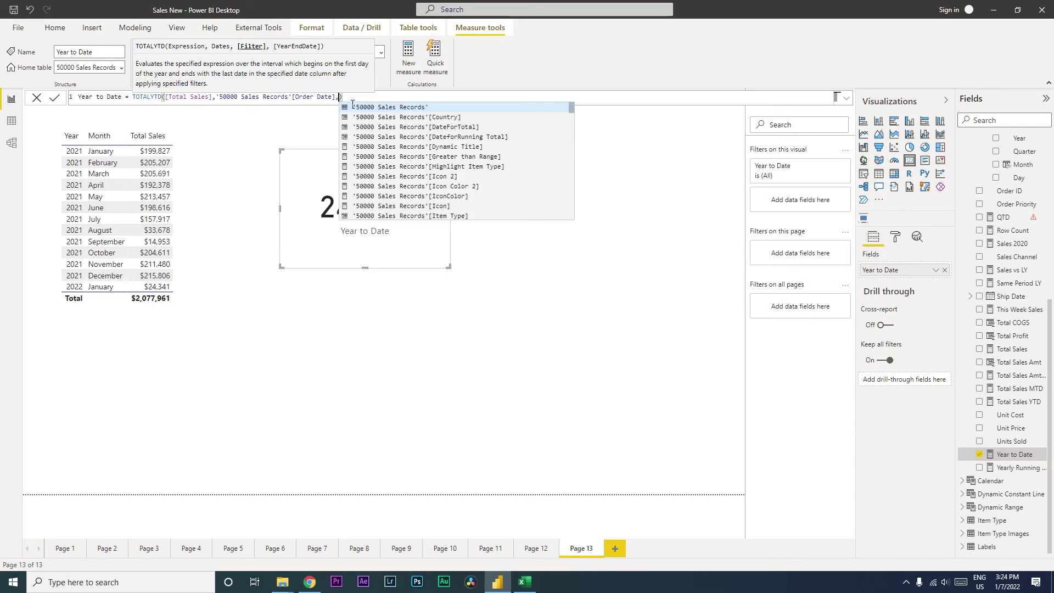
{"action": "type", "text": "\""}
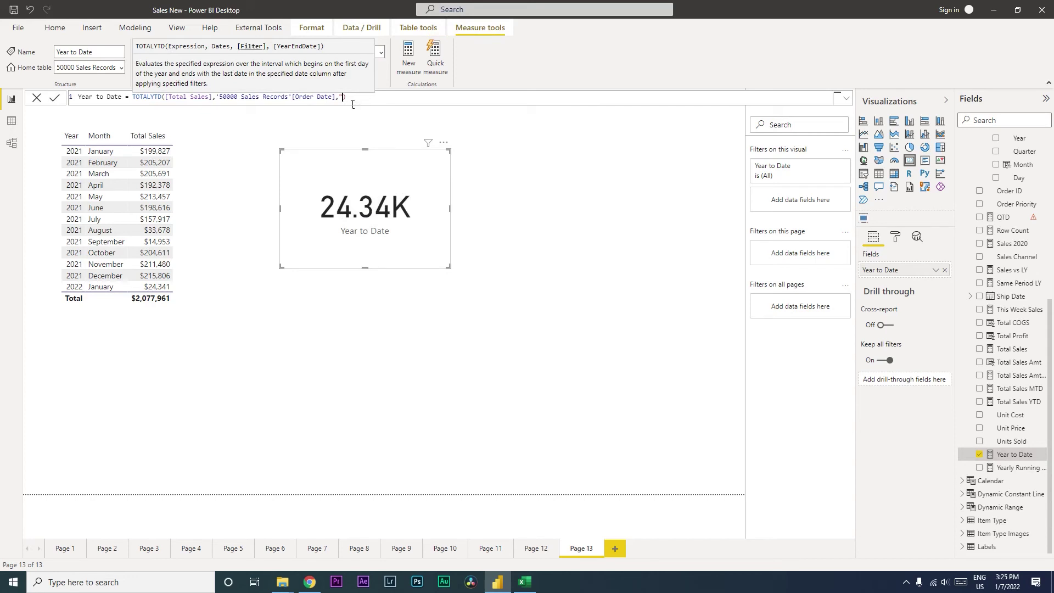
{"action": "type", "text": "03"}
{"action": "type", "text": "/31"}
{"action": "type", "text": "\""}
{"action": "key", "text": "Return"}
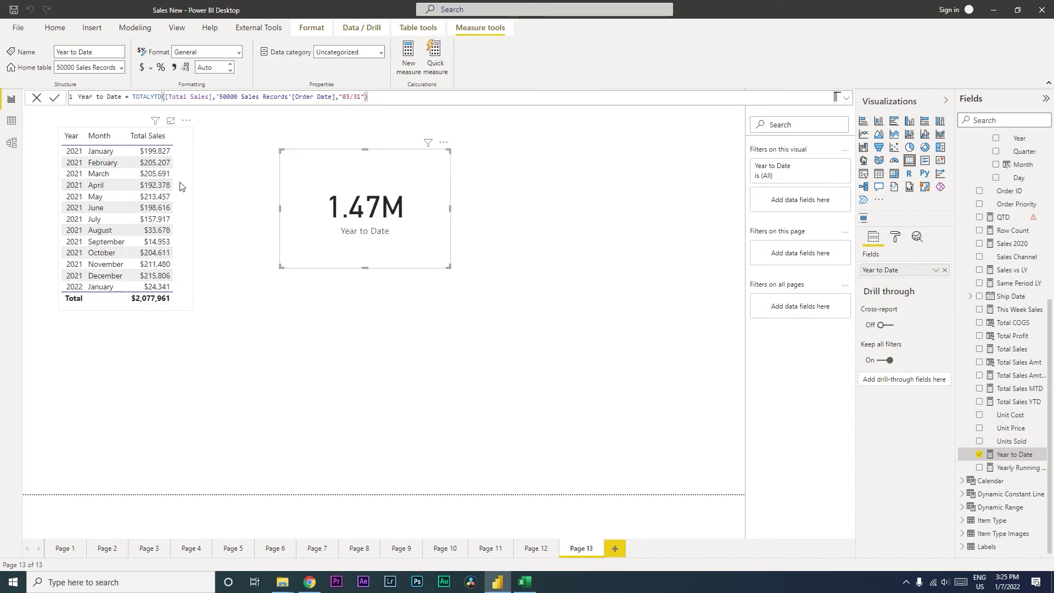
Filter the sales table to Order Date on or after 4/1/2021, totalling $1,467,237.
{"action": "left_click", "coordinate": [171, 124]}
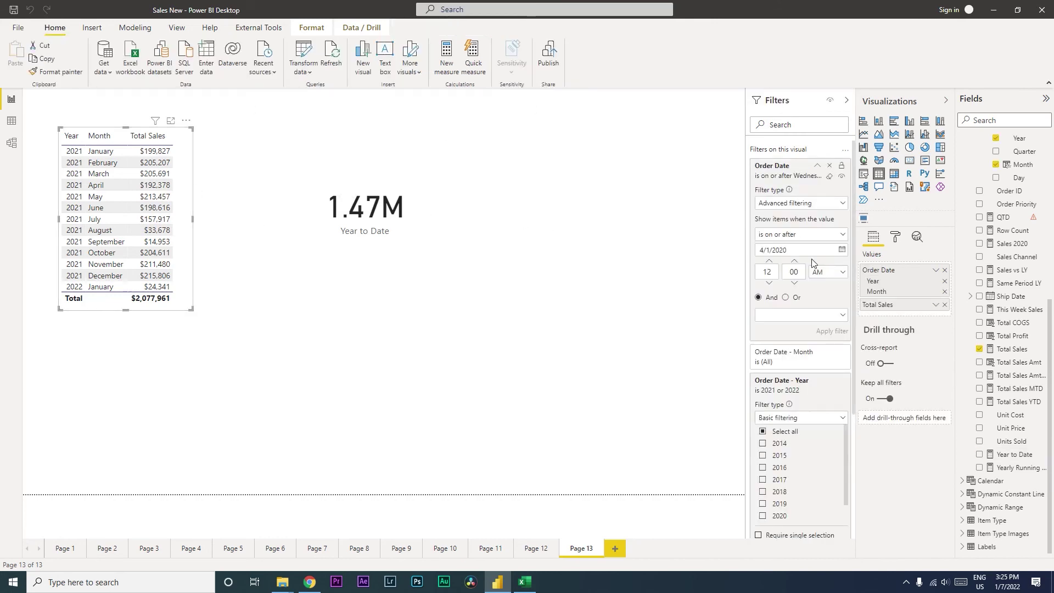
{"action": "left_click", "coordinate": [841, 249]}
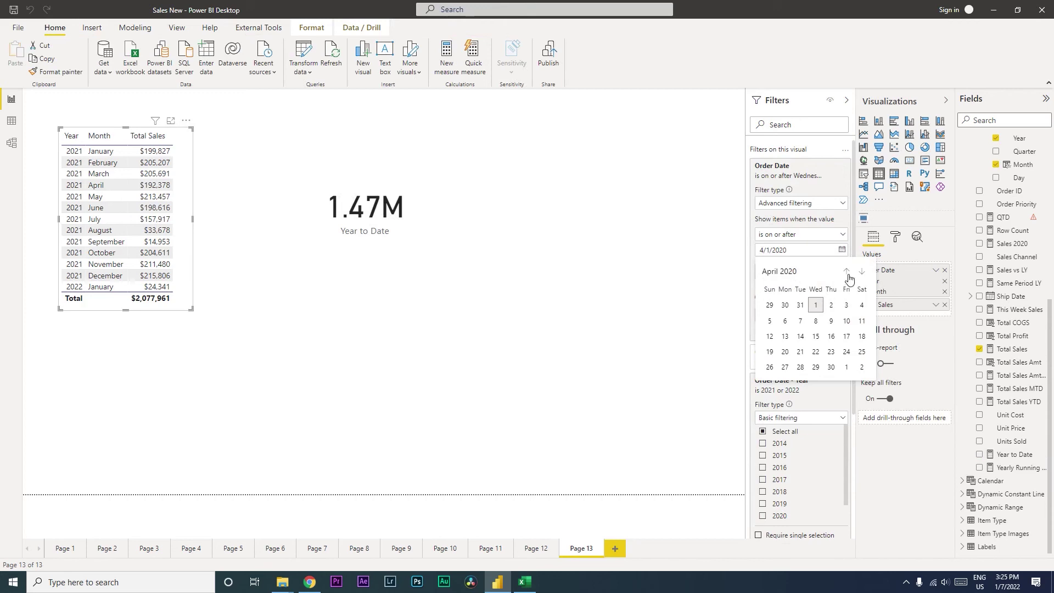
{"action": "left_click", "coordinate": [850, 275]}
{"action": "left_click", "coordinate": [861, 273]}
{"action": "left_click", "coordinate": [862, 273]}
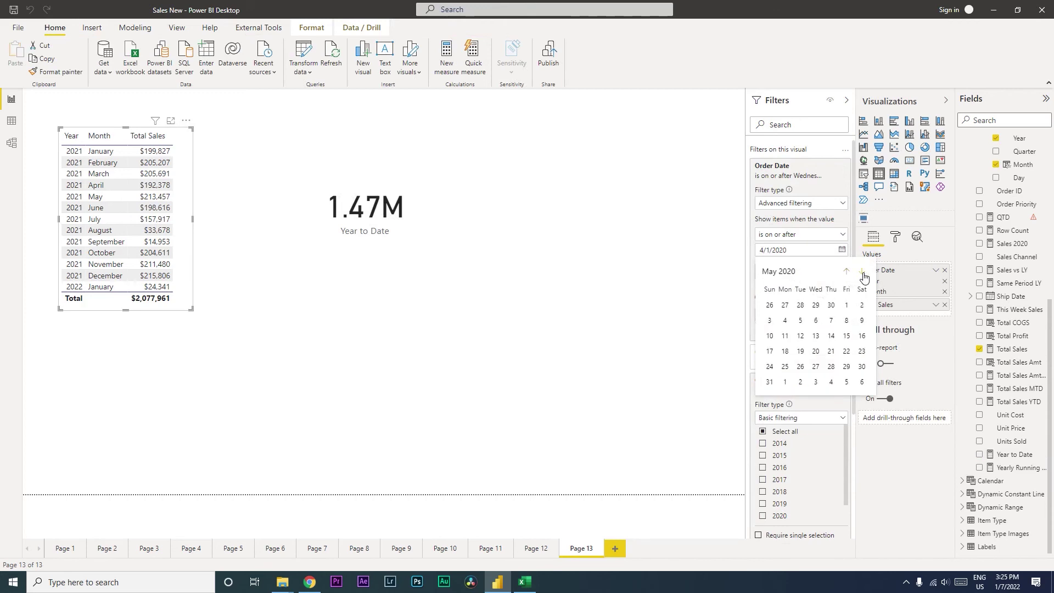
{"action": "left_click", "coordinate": [863, 275]}
{"action": "left_click", "coordinate": [862, 275]}
{"action": "left_click", "coordinate": [863, 275]}
{"action": "left_click", "coordinate": [863, 275]}
{"action": "left_click", "coordinate": [863, 275]}
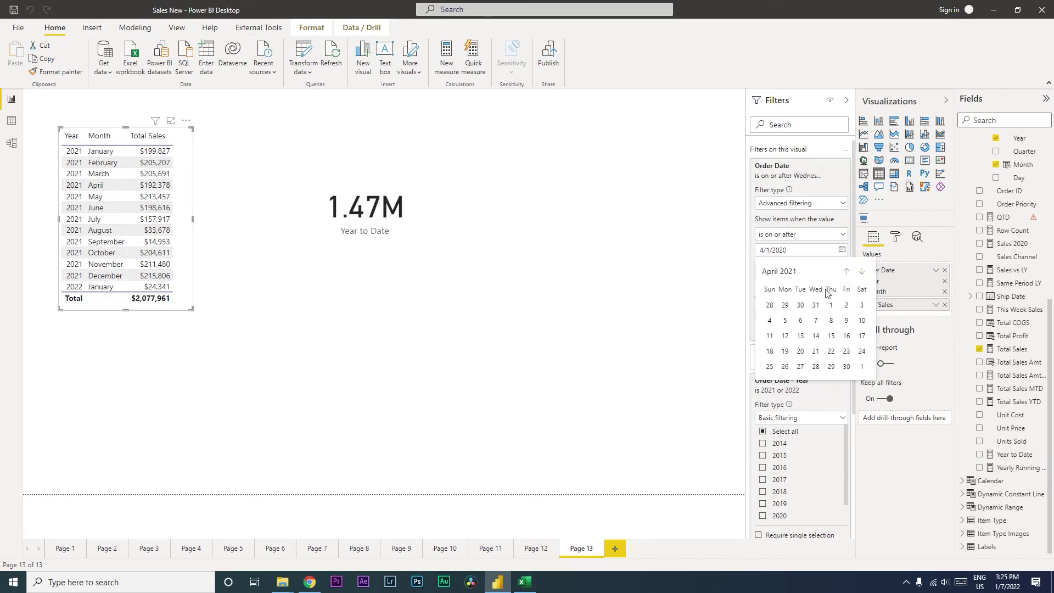
{"action": "left_click", "coordinate": [832, 306]}
{"action": "left_click", "coordinate": [832, 331]}
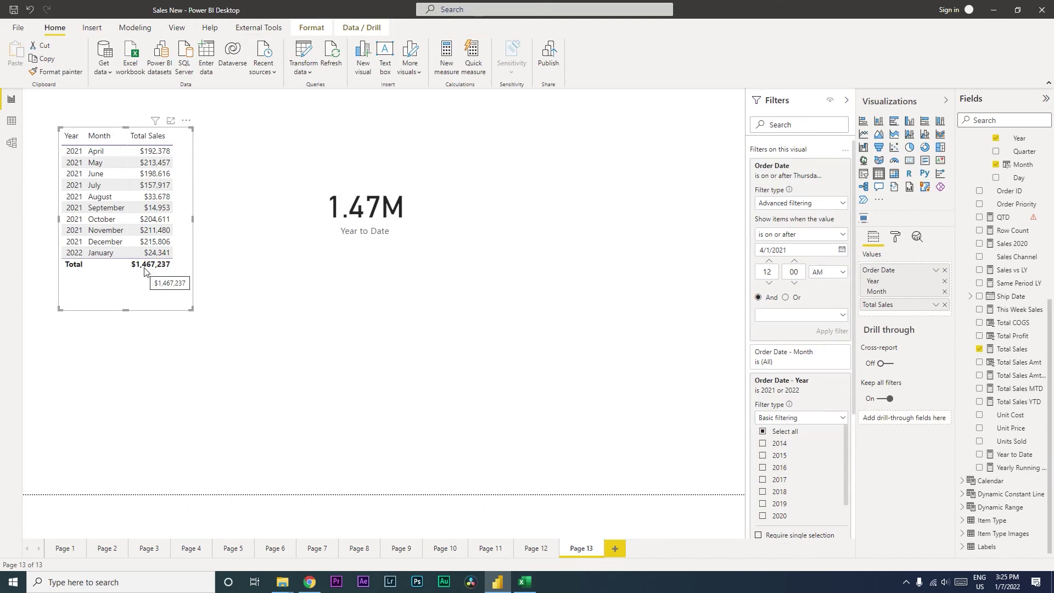
{"action": "mouse_move", "coordinate": [374, 231]}
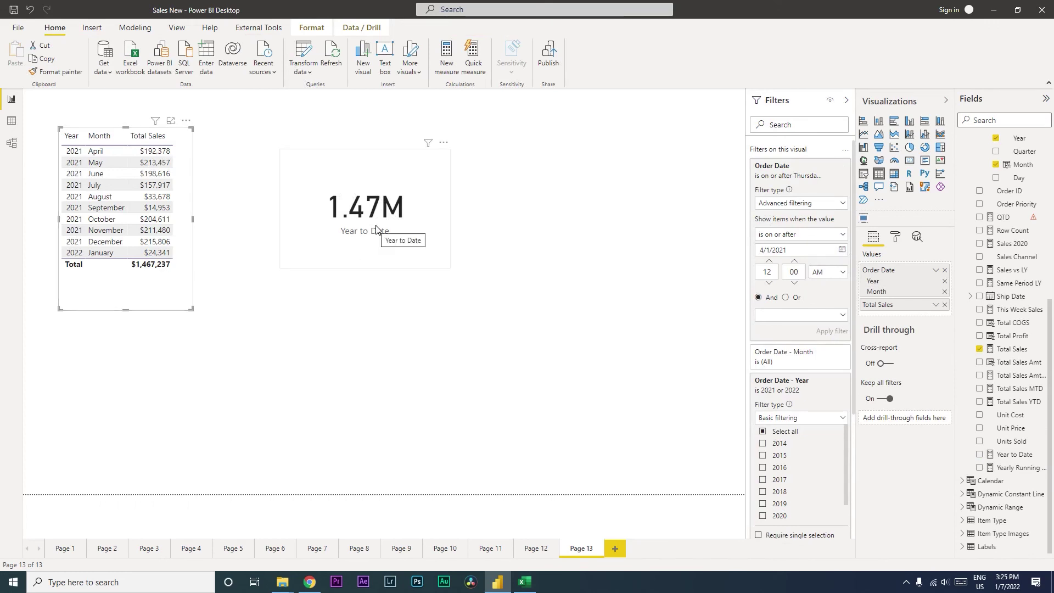
Select the 1.47M Year to Date card and show its TOTALYTD formula with the 03/31 year-end.
{"action": "left_click", "coordinate": [458, 224]}
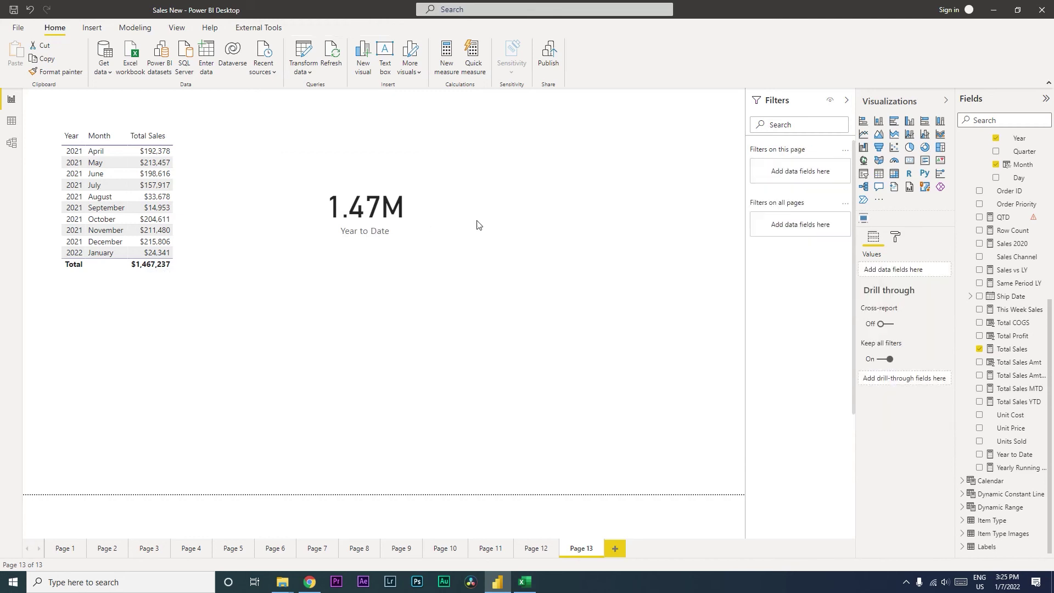
{"action": "left_click", "coordinate": [416, 225]}
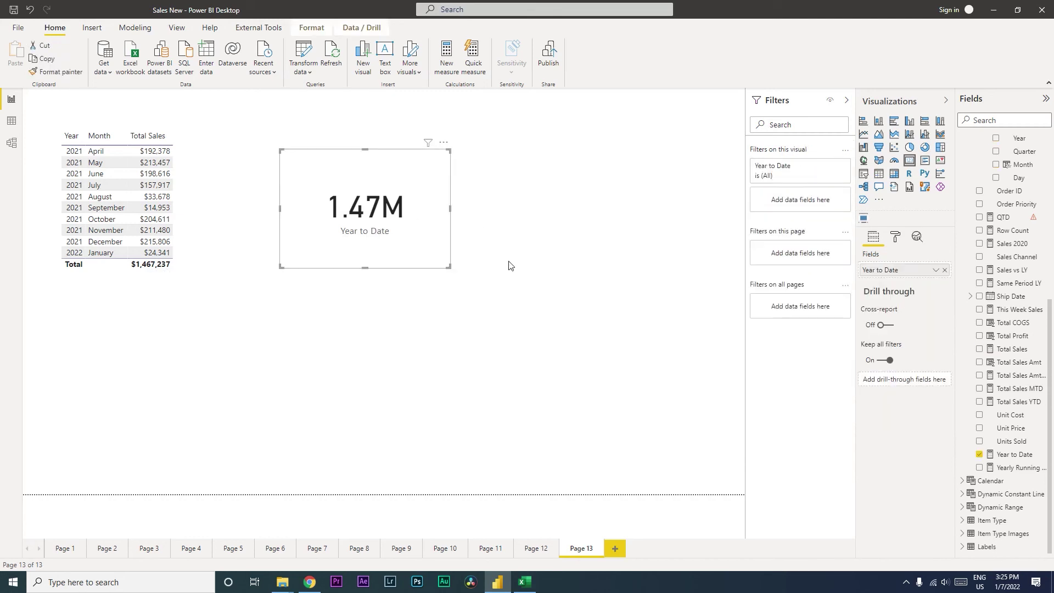
{"action": "left_click", "coordinate": [1019, 456]}
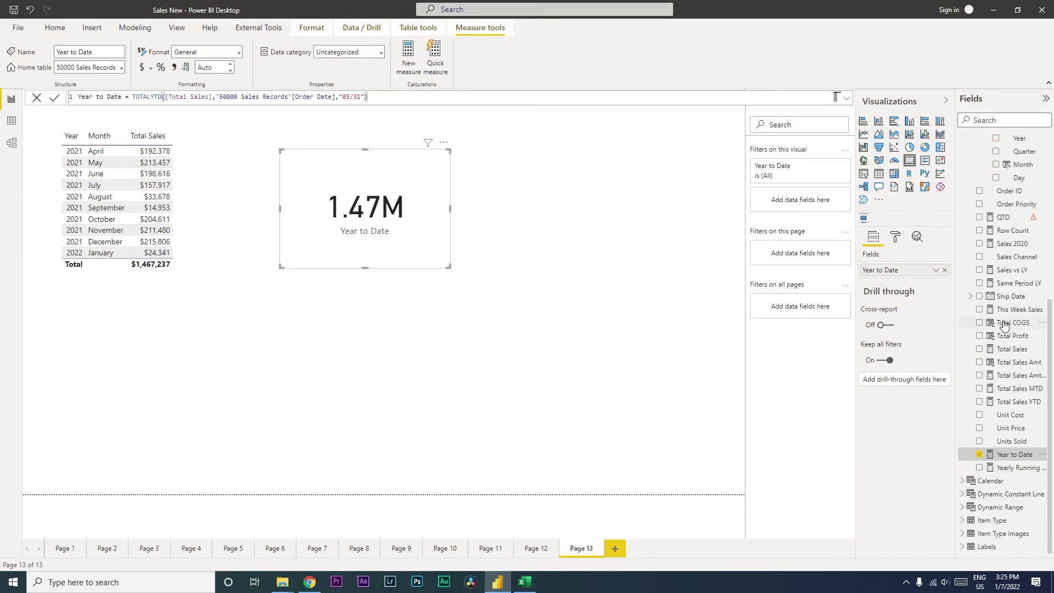
{"action": "scroll", "coordinate": [1006, 326], "scroll_direction": "up", "scroll_amount": 5}
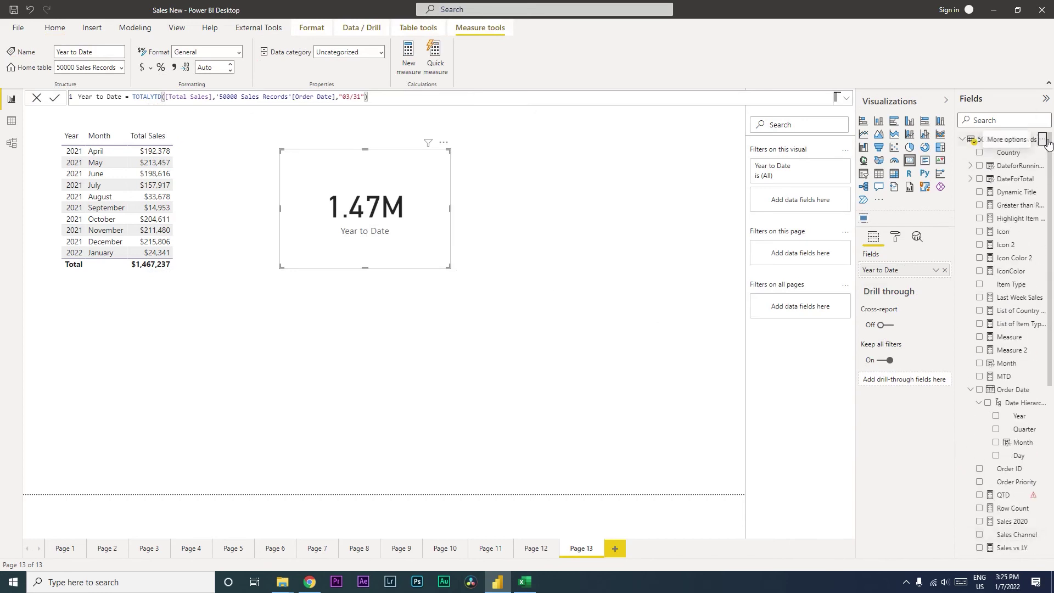
{"action": "right_click", "coordinate": [1044, 142]}
Start a Month to Date measure using TOTALMTD with Total Sales as the expression.
{"action": "left_click", "coordinate": [971, 147]}
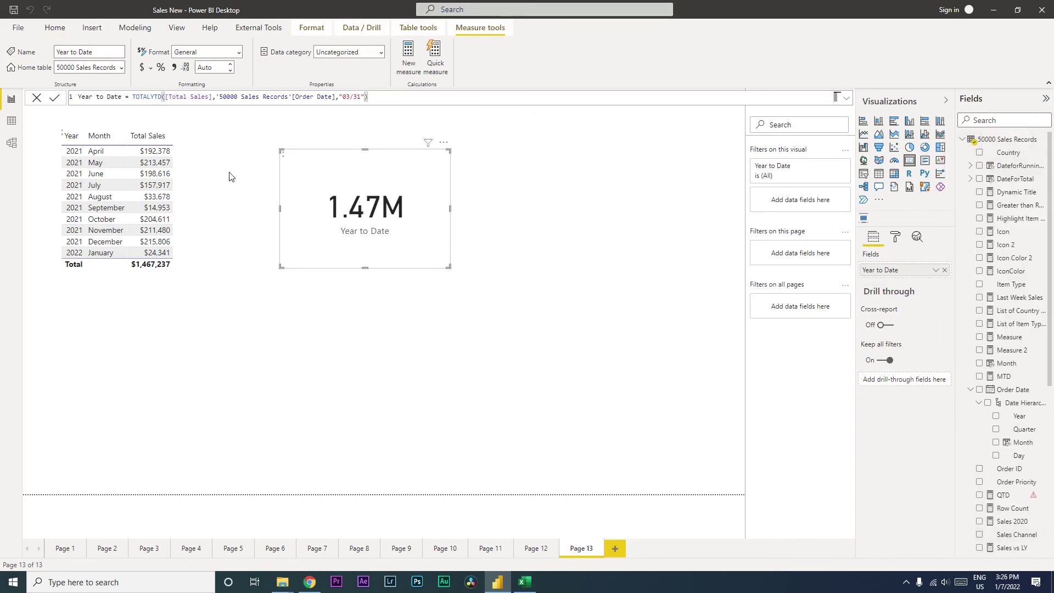
{"action": "type", "text": "Mo"}
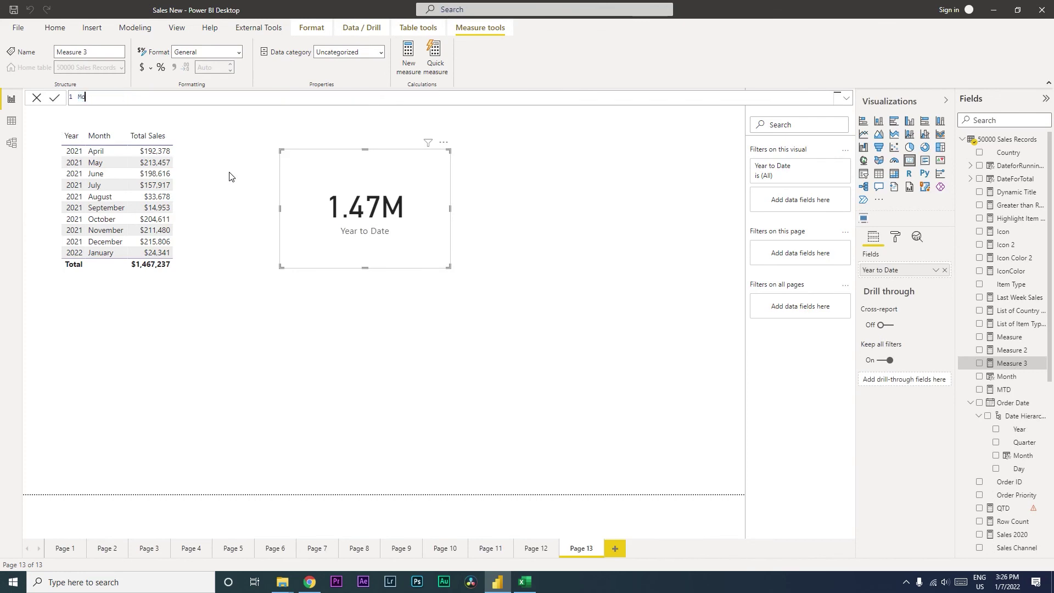
{"action": "type", "text": "nth to Date "}
{"action": "type", "text": "= T"}
{"action": "type", "text": "otal"}
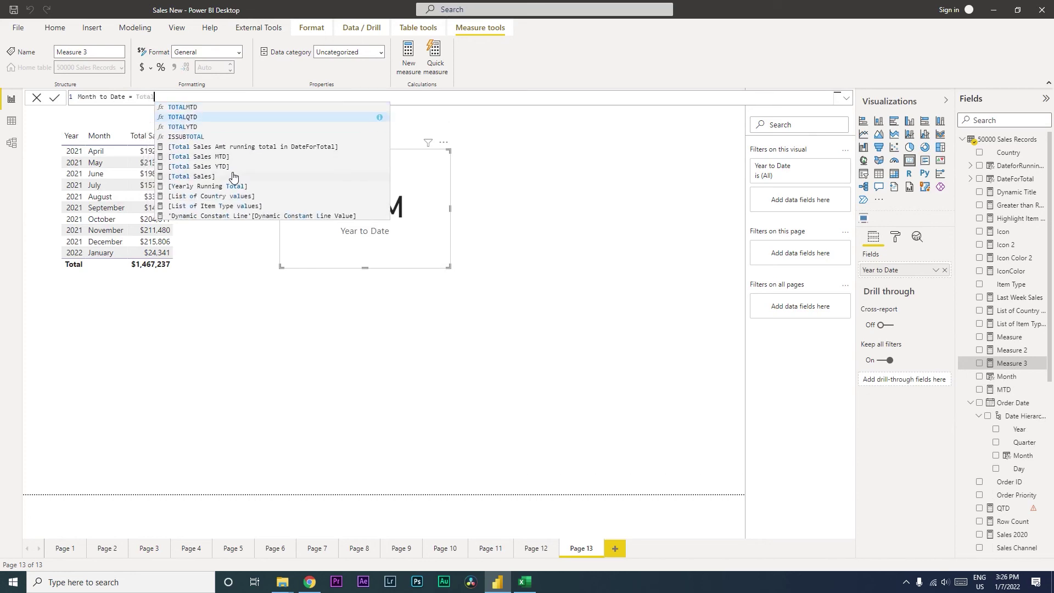
{"action": "key", "text": "Up"}
{"action": "key", "text": "Tab"}
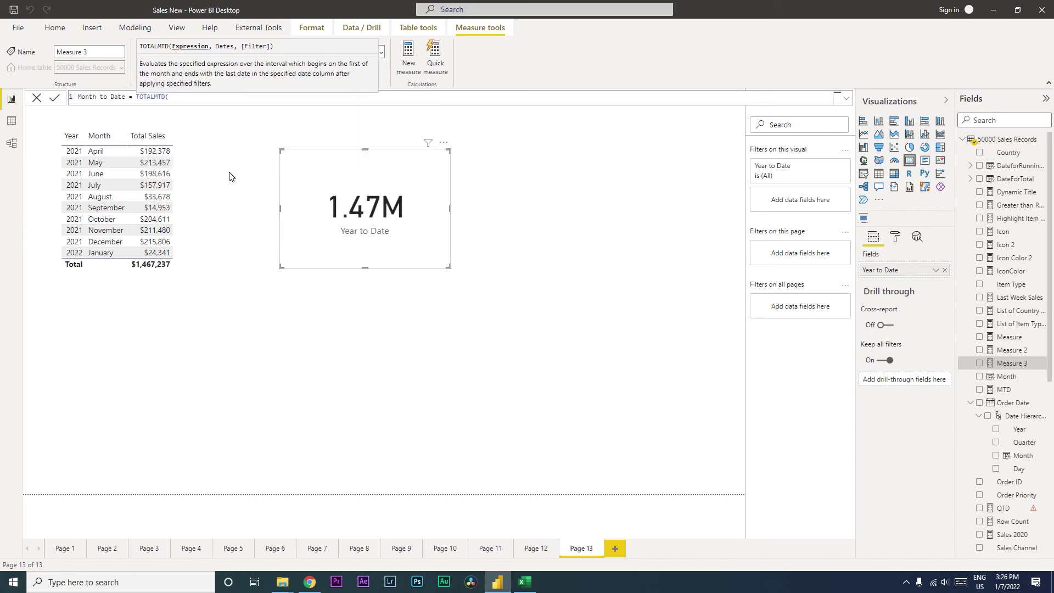
{"action": "type", "text": "total"}
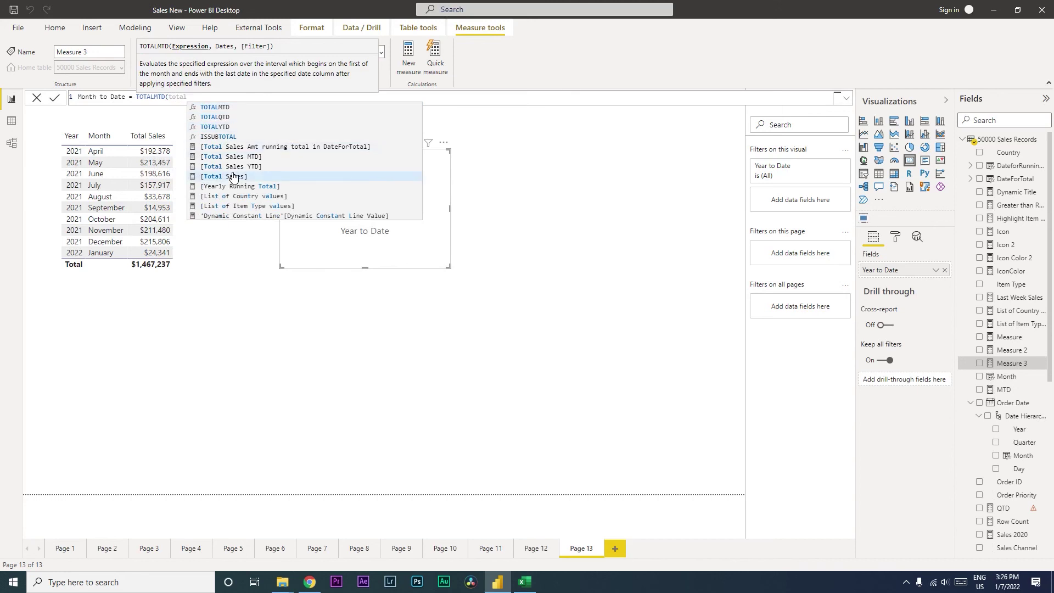
{"action": "left_click", "coordinate": [232, 176]}
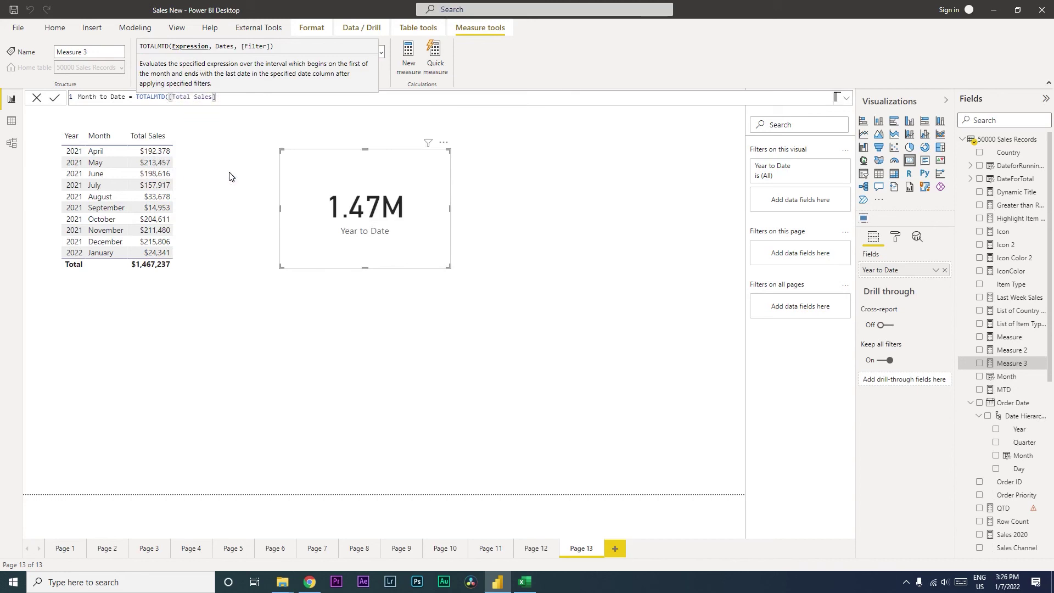
Try SUM of Total Sales Amt, then revert to Total Sales with Order Date as dates.
{"action": "key", "text": "shift+Left"}
{"action": "key", "text": "shift+Left"}
{"action": "key", "text": "shift+Left"}
{"action": "key", "text": "shift+Left"}
{"action": "key", "text": "shift+Left"}
{"action": "key", "text": "shift+Left"}
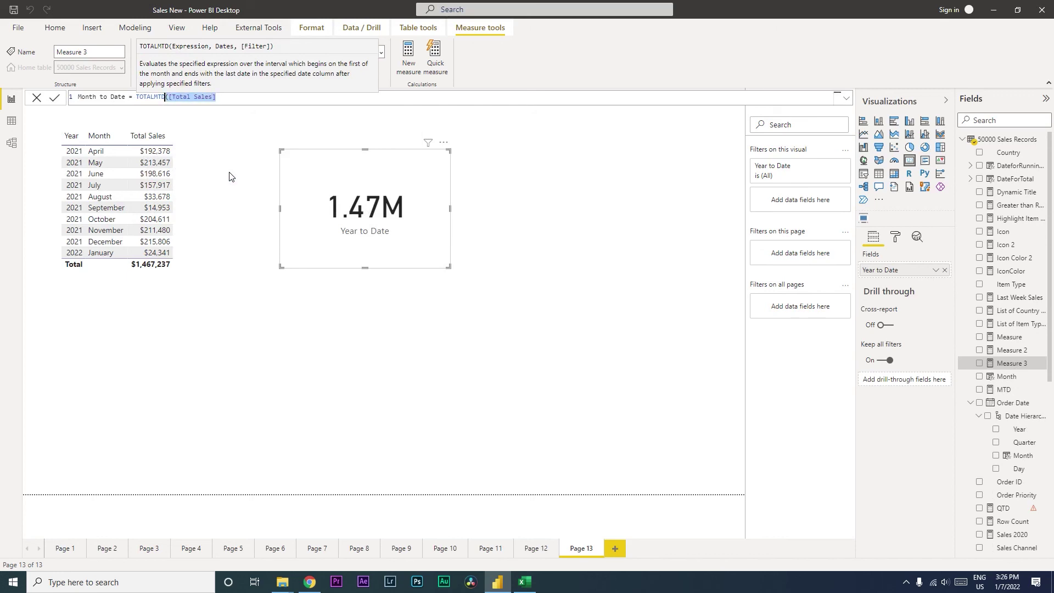
{"action": "key", "text": "shift+Left"}
{"action": "type", "text": "su"}
{"action": "key", "text": "Tab"}
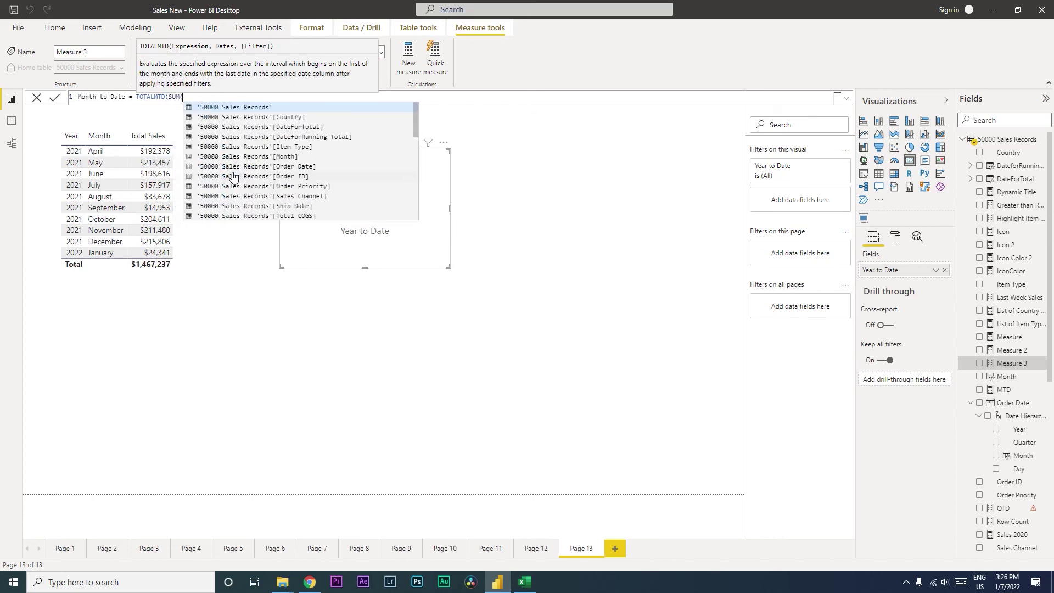
{"action": "type", "text": "tota"}
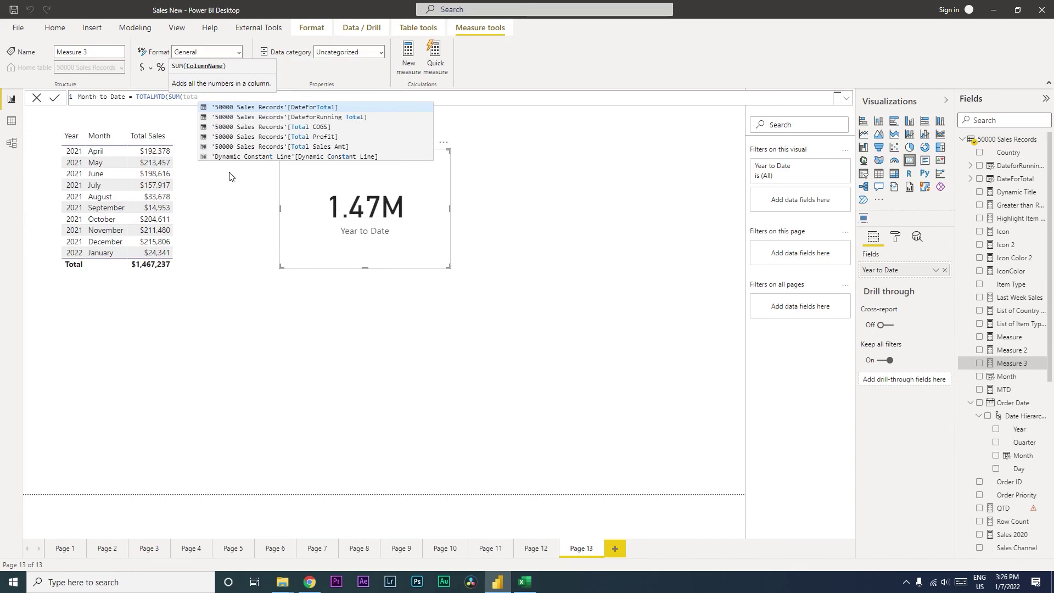
{"action": "key", "text": "Down"}
{"action": "key", "text": "Down"}
{"action": "key", "text": "Down"}
{"action": "key", "text": "Tab"}
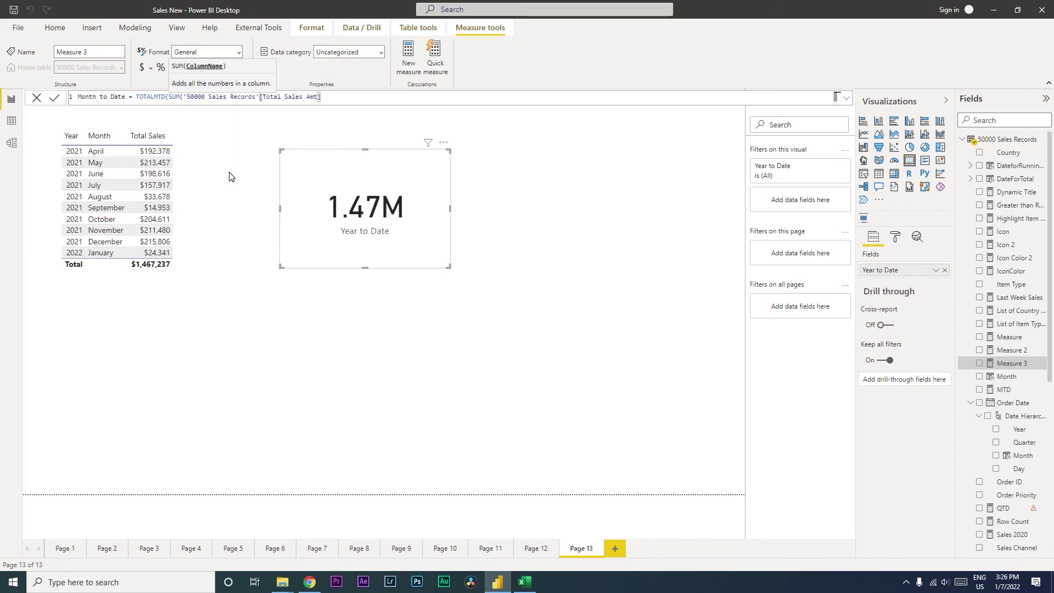
{"action": "key", "text": "BackSpace"}
{"action": "key", "text": "BackSpace"}
{"action": "key", "text": "BackSpace"}
{"action": "key", "text": "BackSpace"}
{"action": "key", "text": "BackSpace"}
{"action": "key", "text": "BackSpace"}
{"action": "key", "text": "BackSpace"}
{"action": "key", "text": "BackSpace"}
{"action": "key", "text": "BackSpace"}
{"action": "key", "text": "BackSpace"}
{"action": "key", "text": "BackSpace"}
{"action": "key", "text": "BackSpace"}
{"action": "key", "text": "BackSpace"}
{"action": "key", "text": "BackSpace"}
{"action": "key", "text": "BackSpace"}
{"action": "key", "text": "BackSpace"}
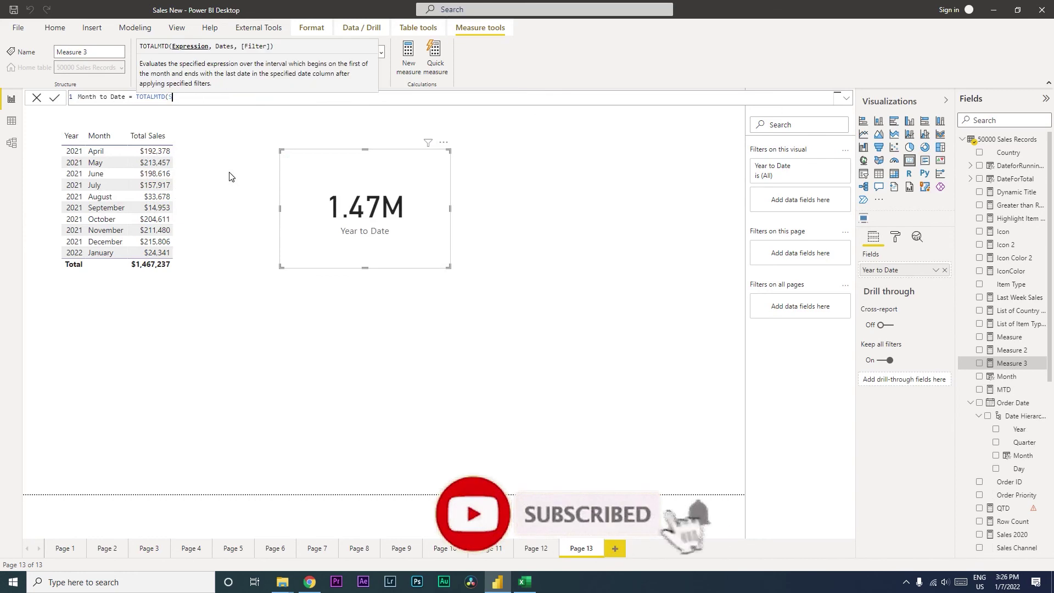
{"action": "type", "text": "otal"}
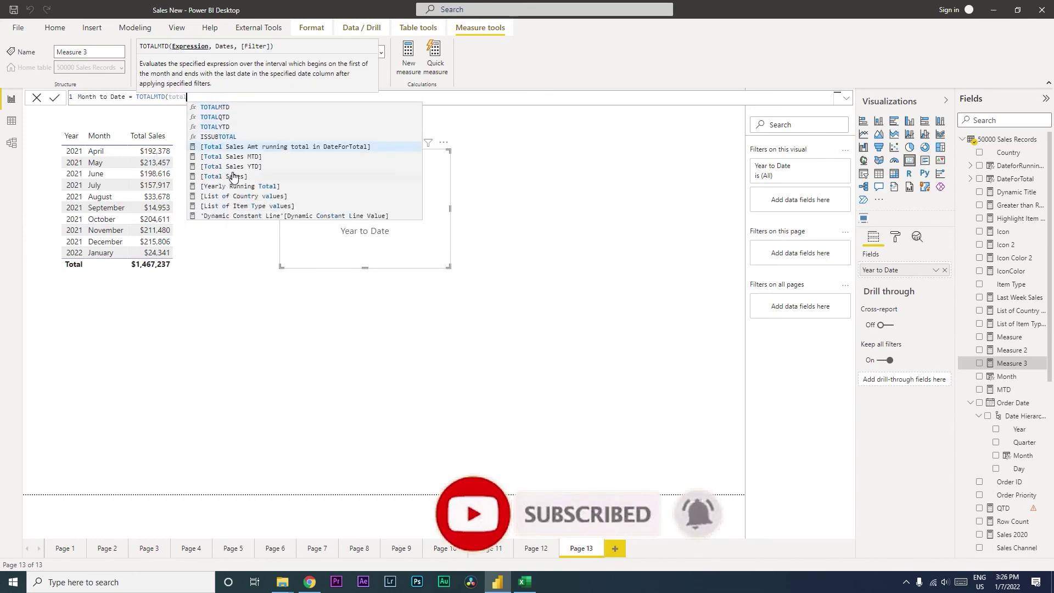
{"action": "left_click", "coordinate": [233, 176]}
{"action": "type", "text": ","}
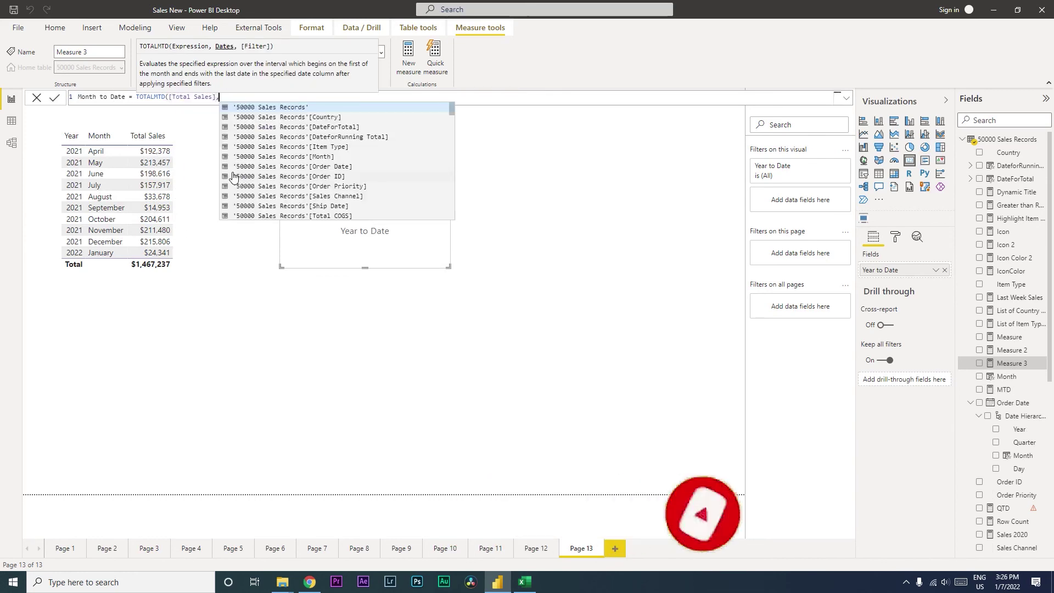
{"action": "type", "text": "order"}
{"action": "key", "text": "Tab"}
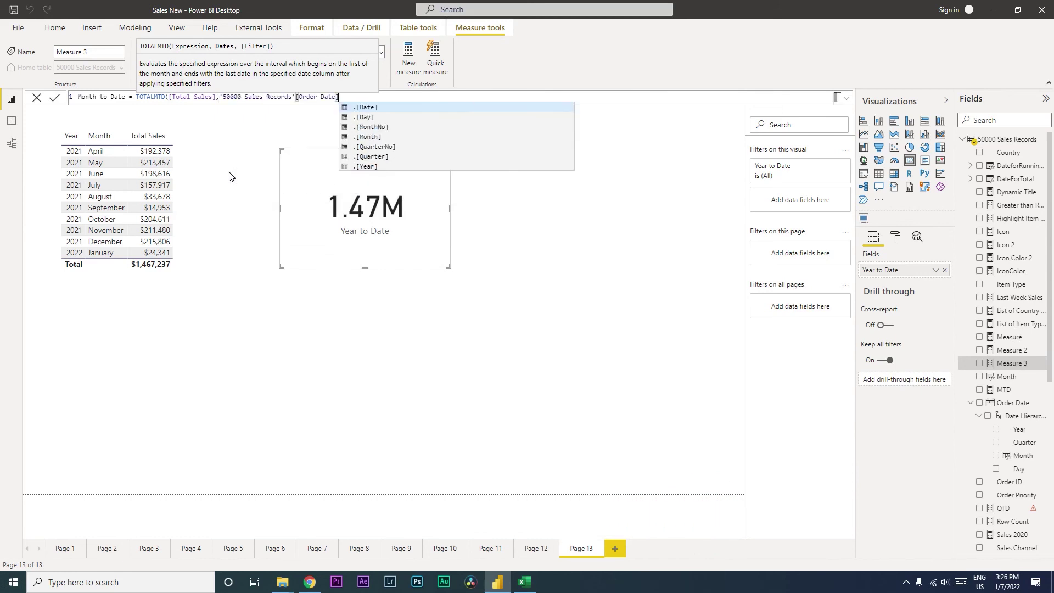
{"action": "type", "text": ")"}
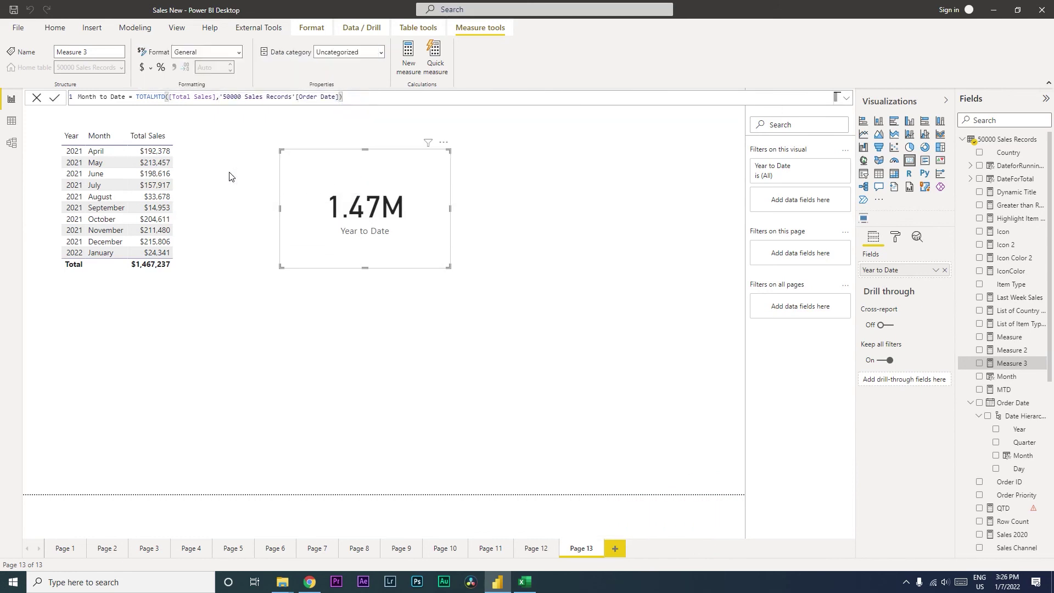
Commit Month to Date and show it as a 24.34K card below Year to Date.
{"action": "key", "text": "Return"}
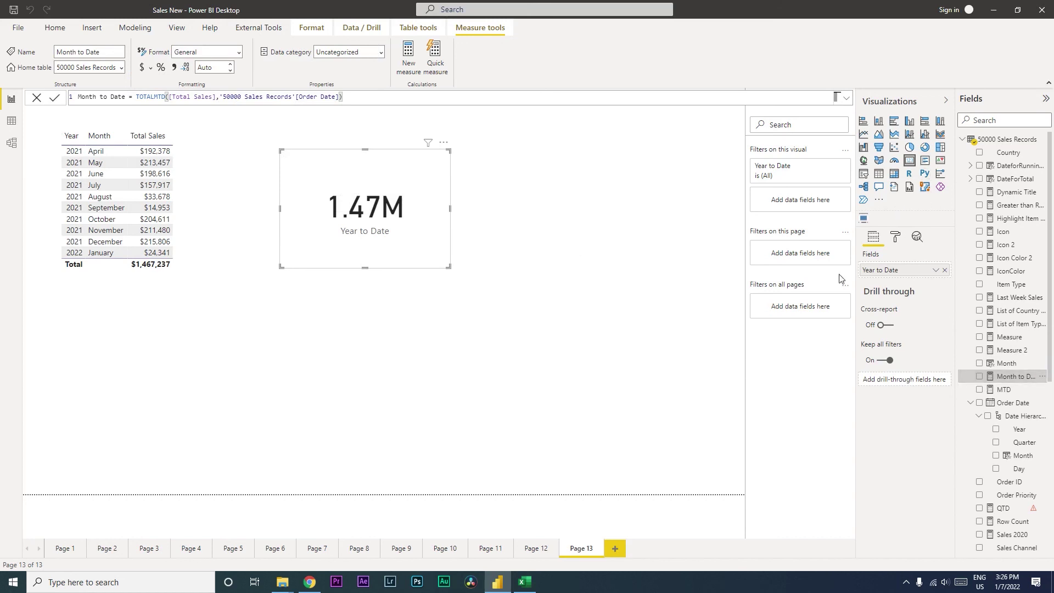
{"action": "left_click", "coordinate": [536, 386]}
{"action": "left_click", "coordinate": [979, 376]}
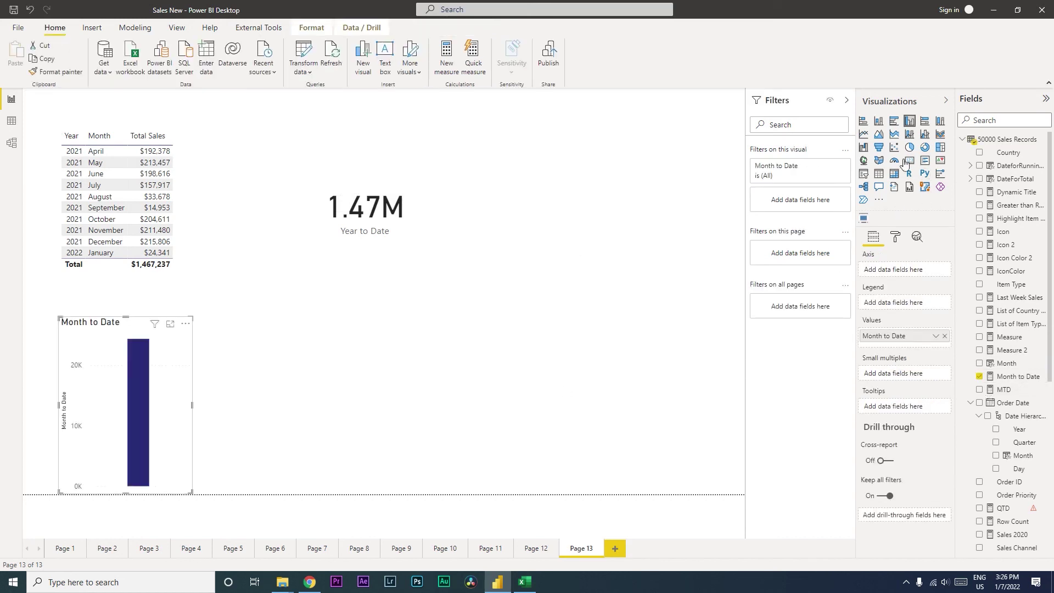
{"action": "left_click", "coordinate": [909, 160]}
{"action": "left_click_drag", "start_coordinate": [162, 379], "coordinate": [469, 322]}
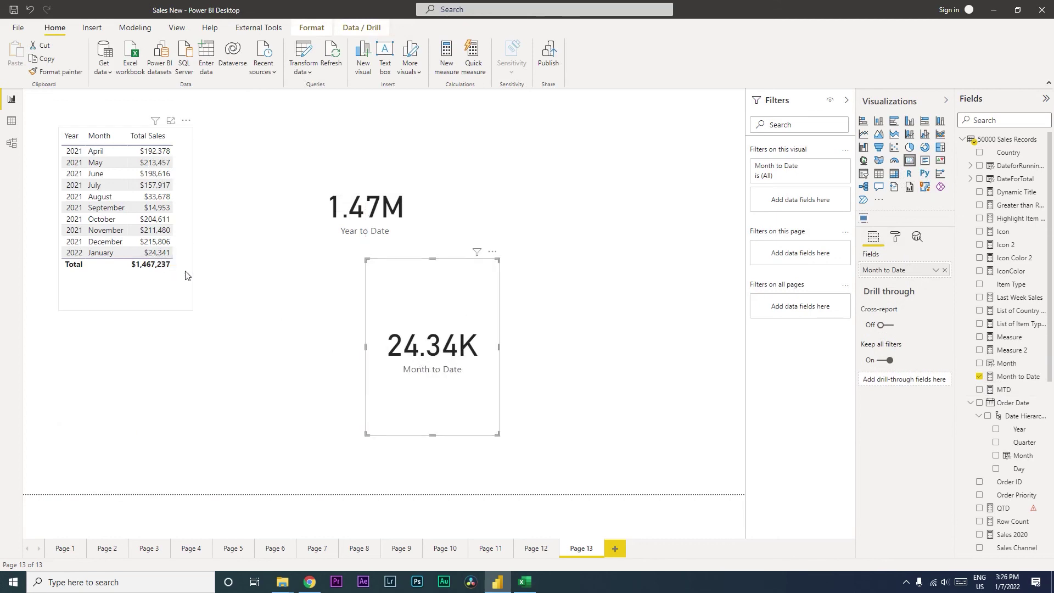
{"action": "left_click_drag", "start_coordinate": [366, 260], "coordinate": [354, 300]}
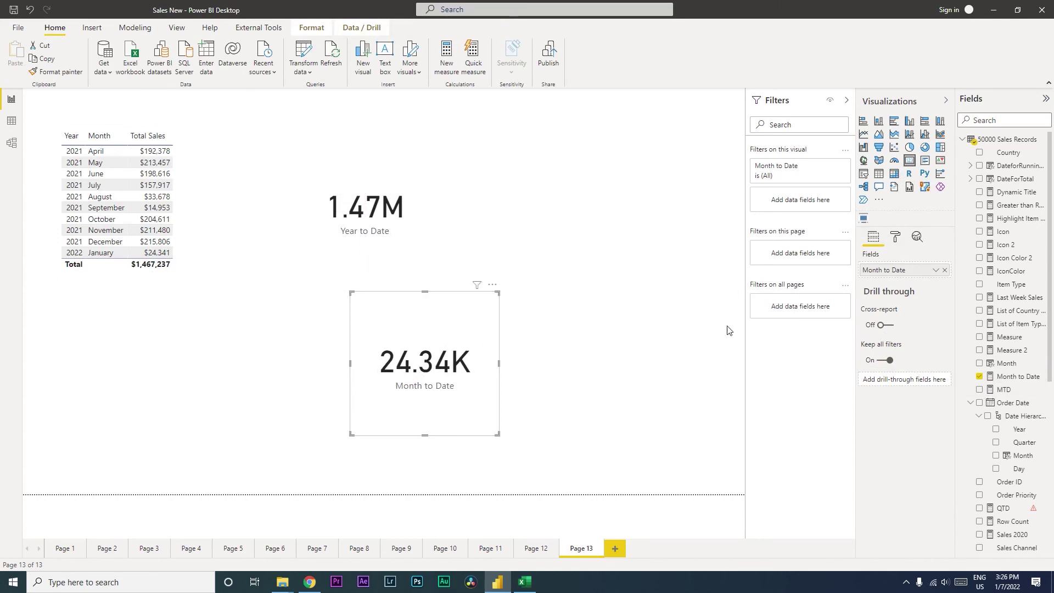